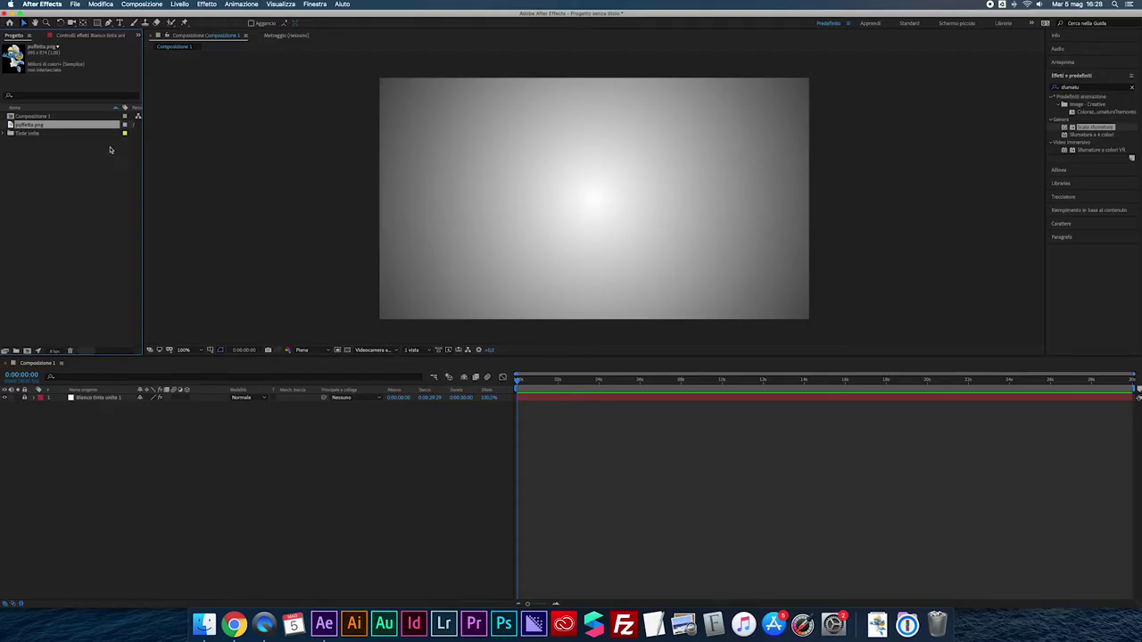
# - Choose the Puppet Pin tool and select puffetta.png in the Project panel
pyautogui.click(184, 23)
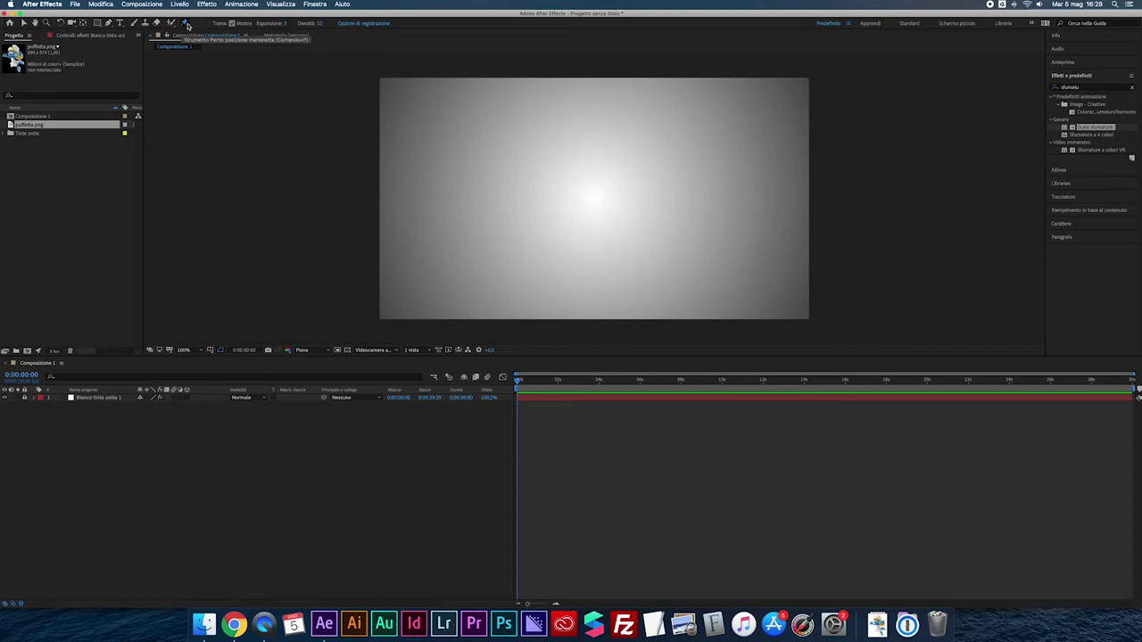
pyautogui.click(30, 129)
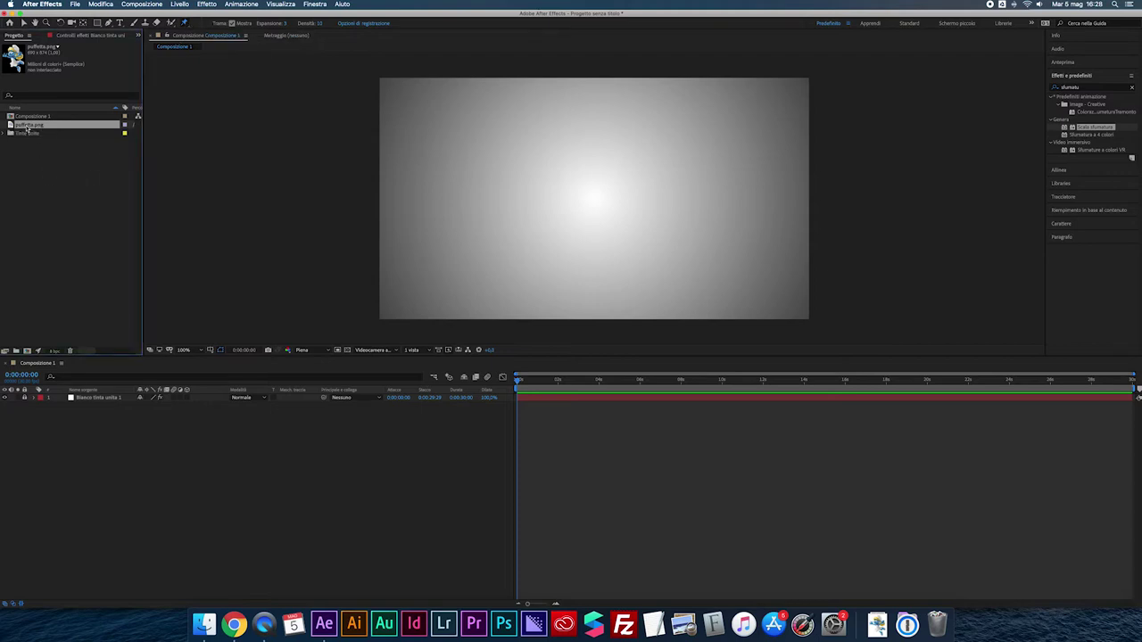
# - Add puffetta.png above the gradient solid and check its transparency in the Alpha channel view
pyautogui.moveTo(30, 129); pyautogui.dragTo(139, 397)
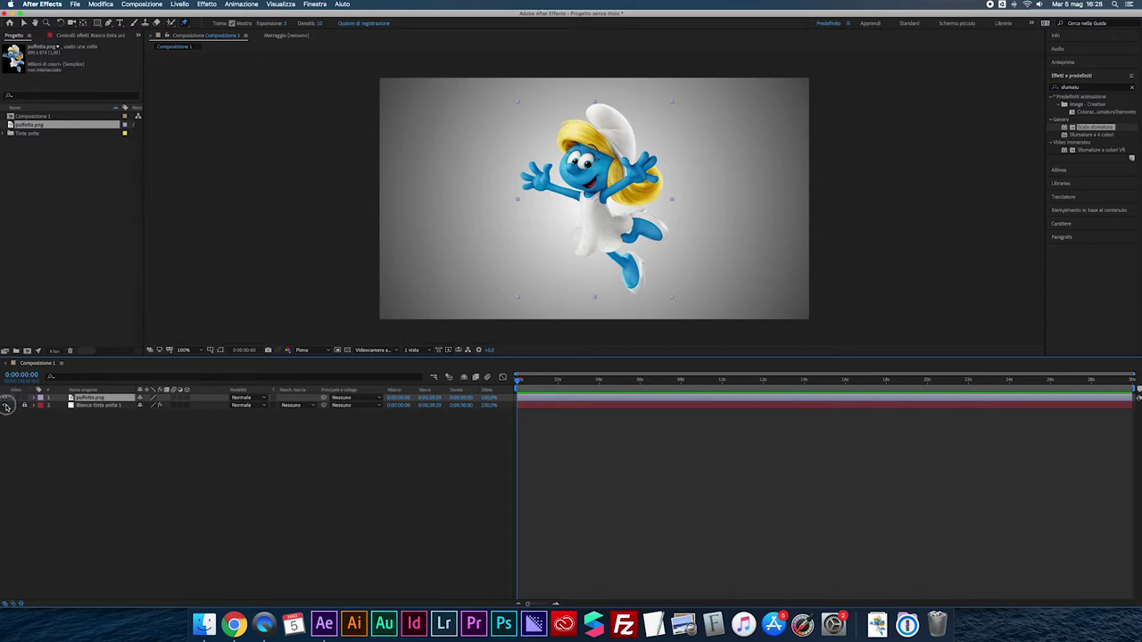
pyautogui.click(5, 405)
pyautogui.click(288, 351)
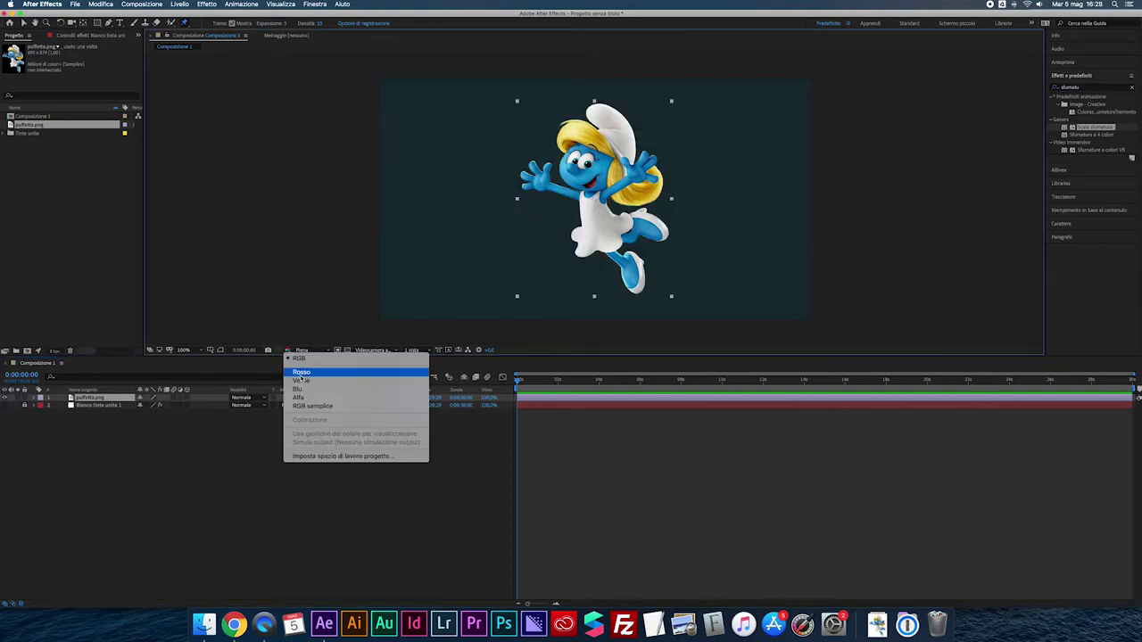
pyautogui.click(305, 403)
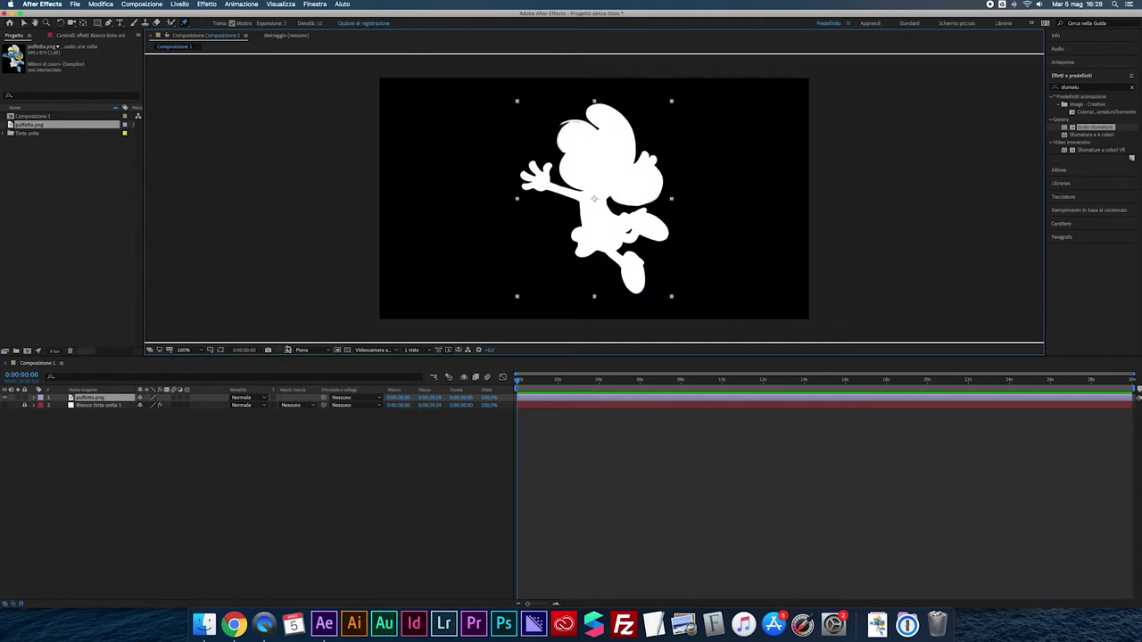
pyautogui.click(287, 349)
pyautogui.click(291, 357)
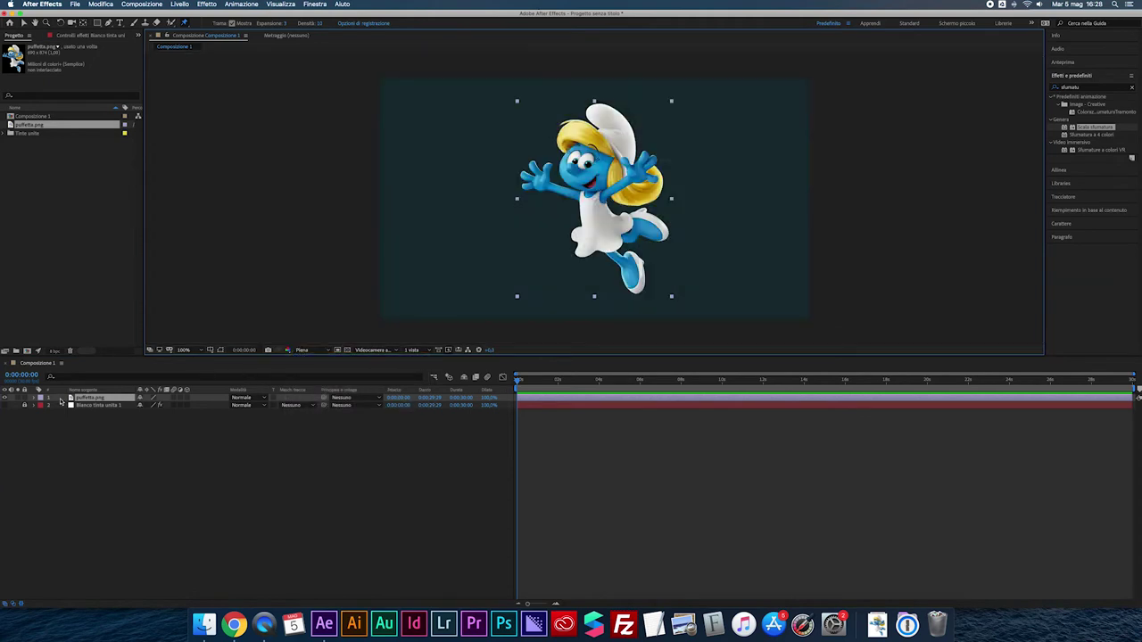
pyautogui.click(5, 405)
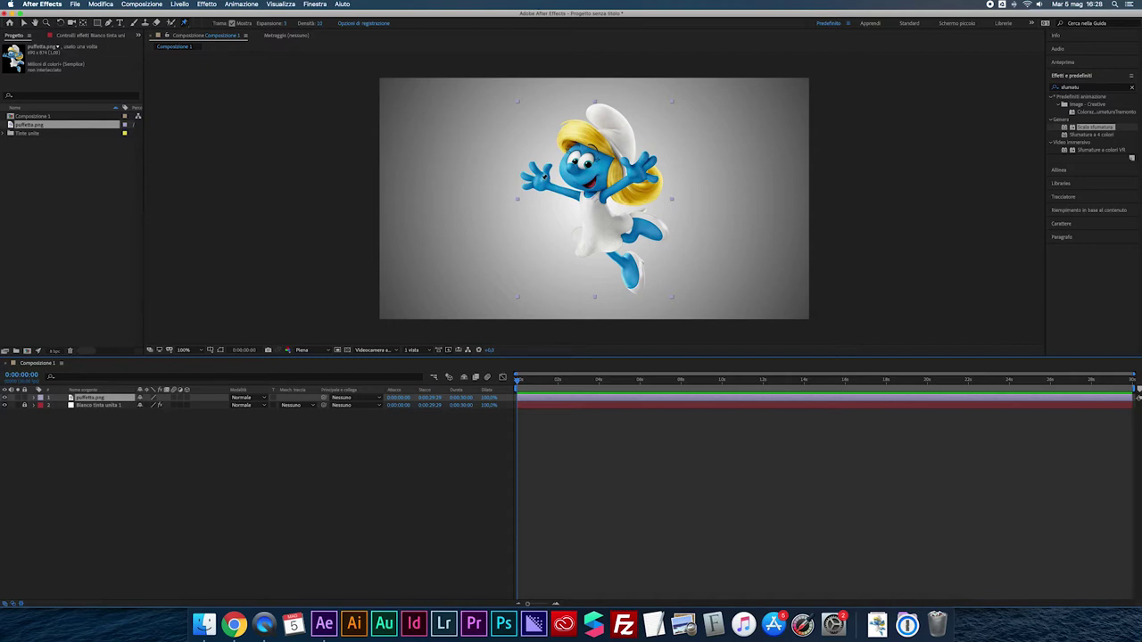
# - Place puppet pins on Smurfette's hands, waist, head and two on the skirt
pyautogui.click(539, 181)
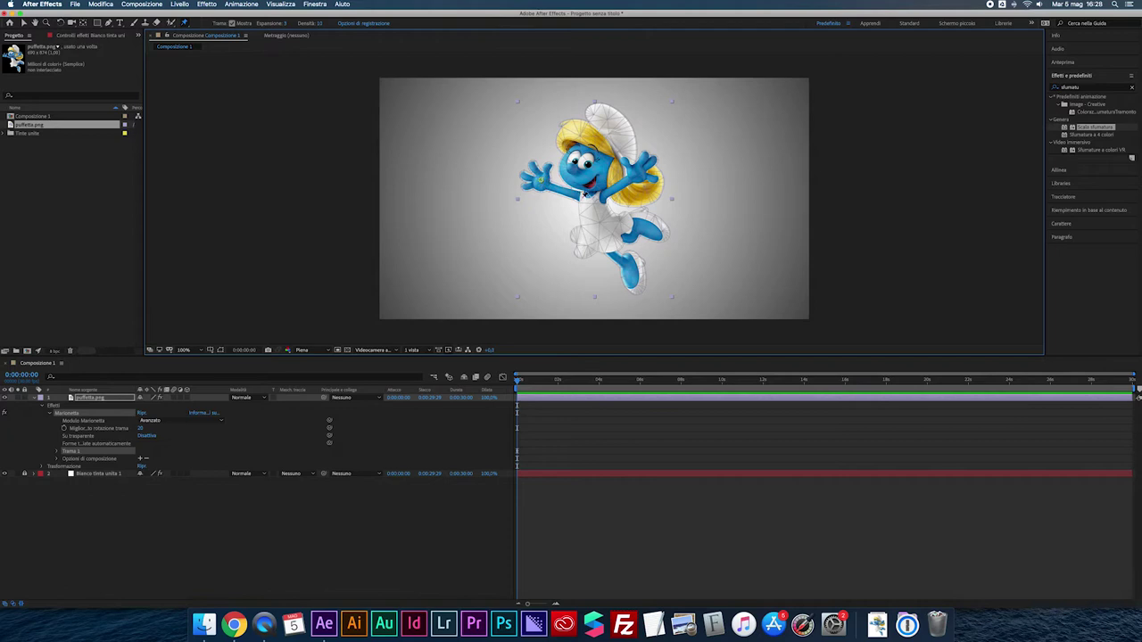
pyautogui.scroll(-2, 585, 194)
pyautogui.scroll(2, 603, 196)
pyautogui.scroll(2, 603, 197)
pyautogui.click(683, 145)
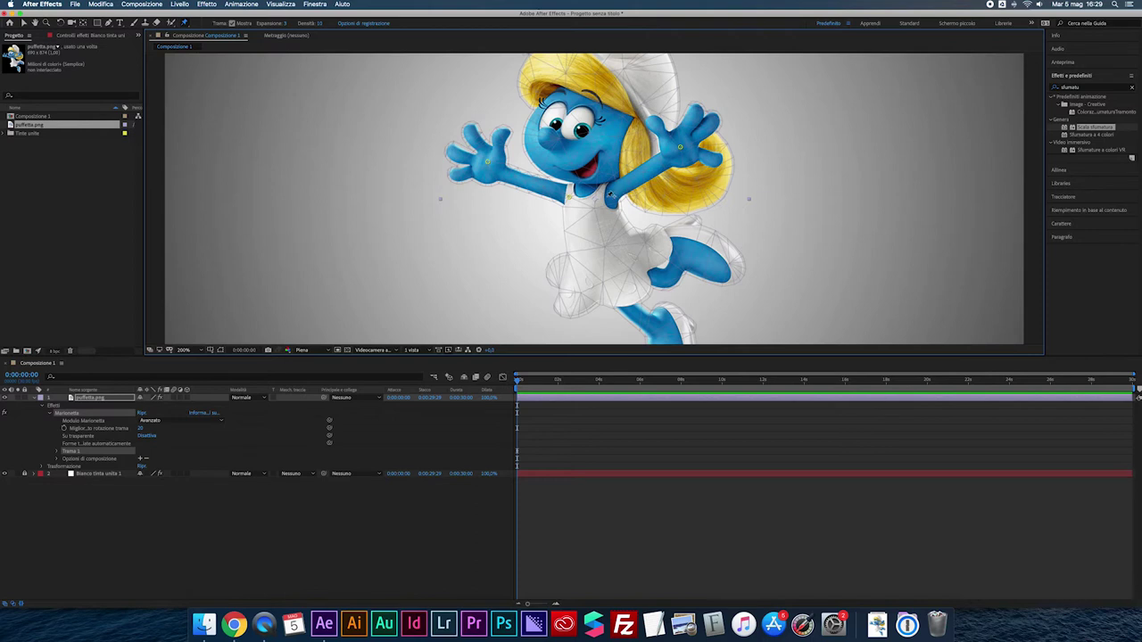
pyautogui.click(606, 198)
pyautogui.click(579, 95)
pyautogui.click(607, 285)
pyautogui.click(644, 269)
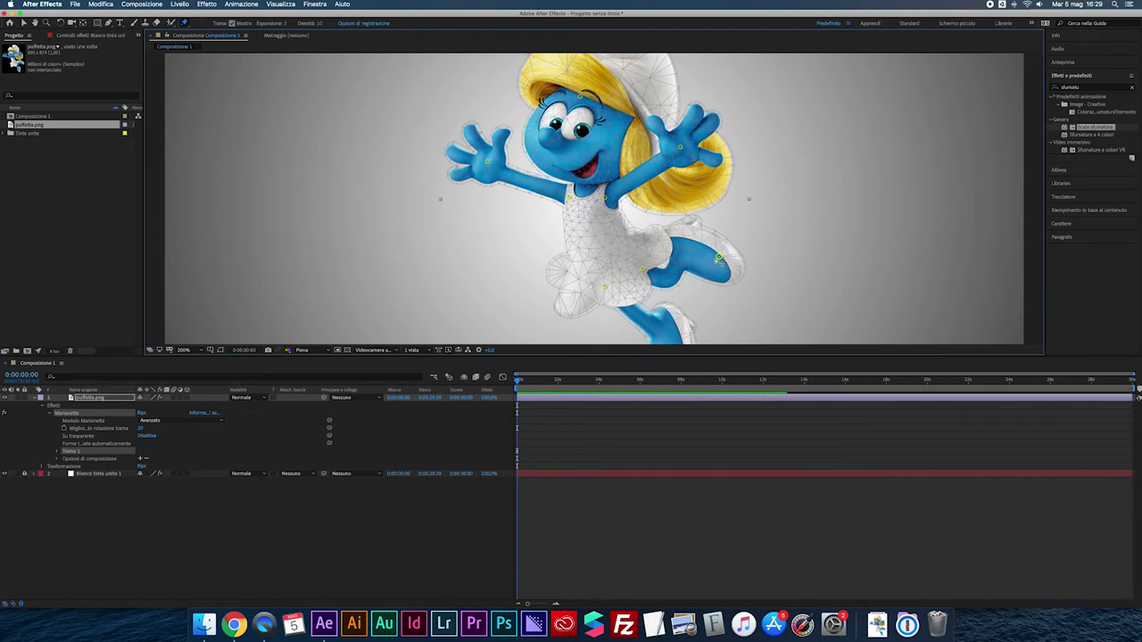
# - Pin the foot and expand Mesh 1's Deform group to list all nine pins
pyautogui.press(',')
pyautogui.click(633, 279)
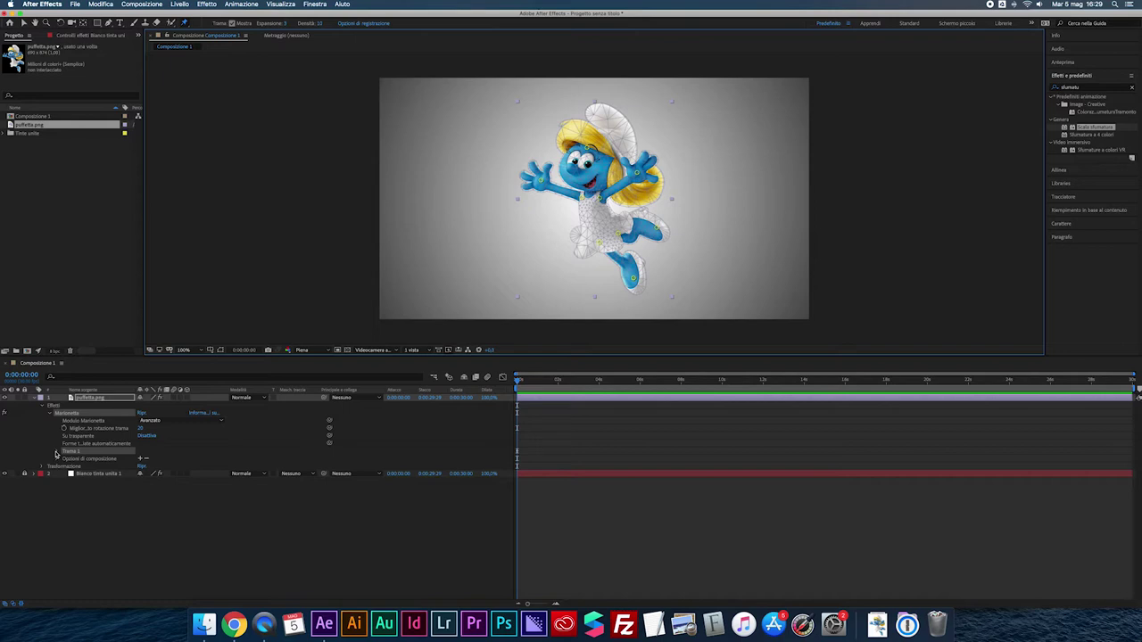
pyautogui.click(56, 453)
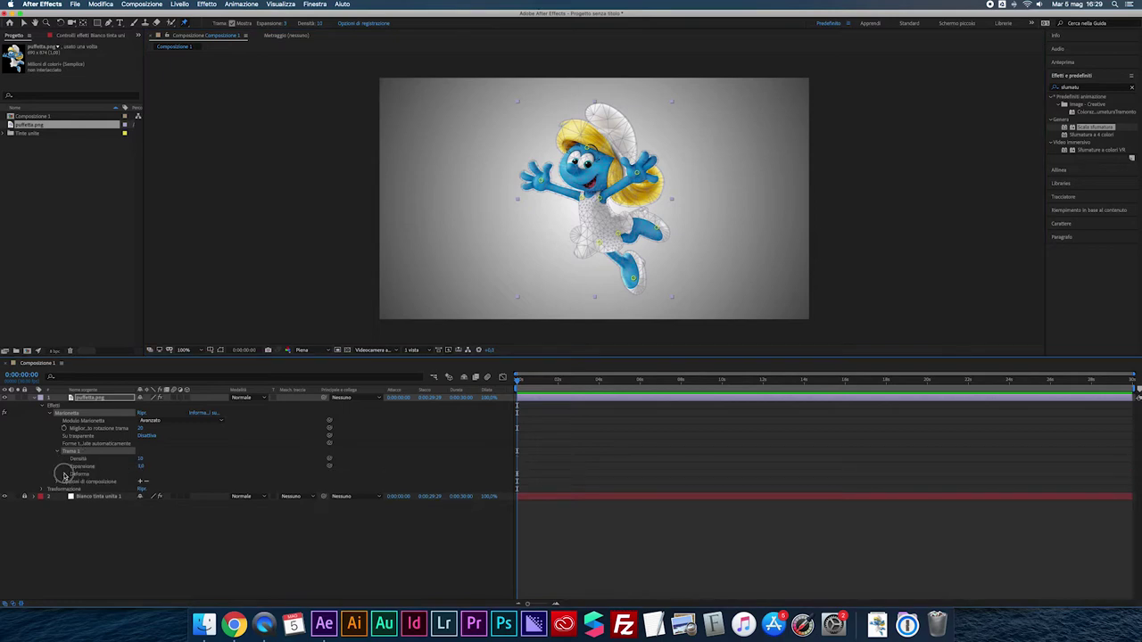
pyautogui.click(66, 474)
# - Set the work area end and trim the composition to about 10 seconds
pyautogui.press('u')
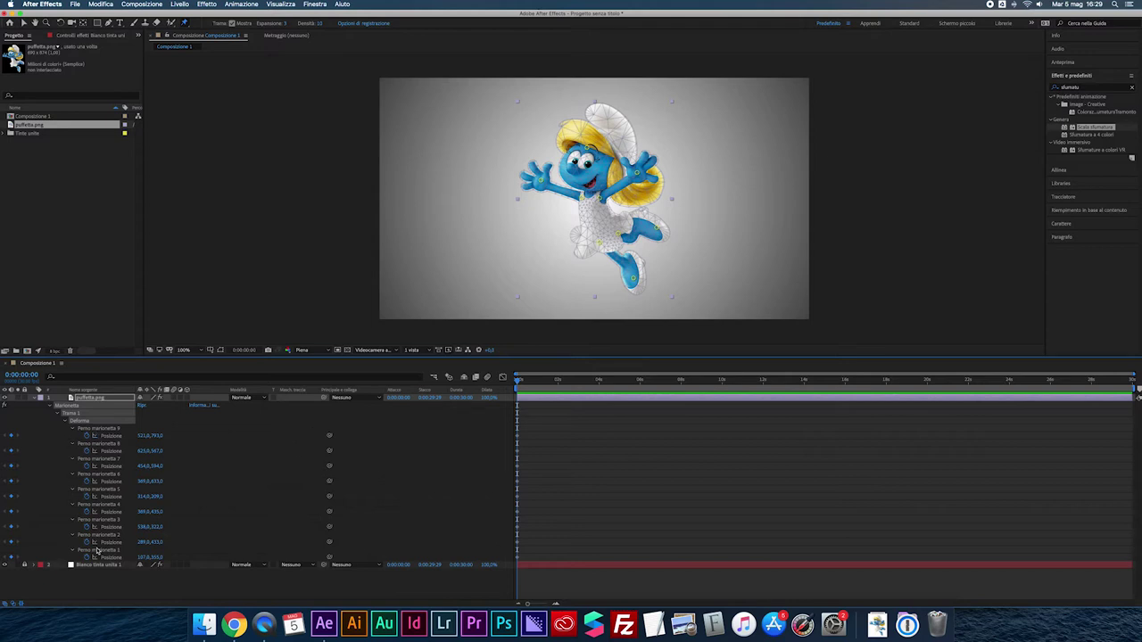
pyautogui.moveTo(519, 380); pyautogui.dragTo(723, 390)
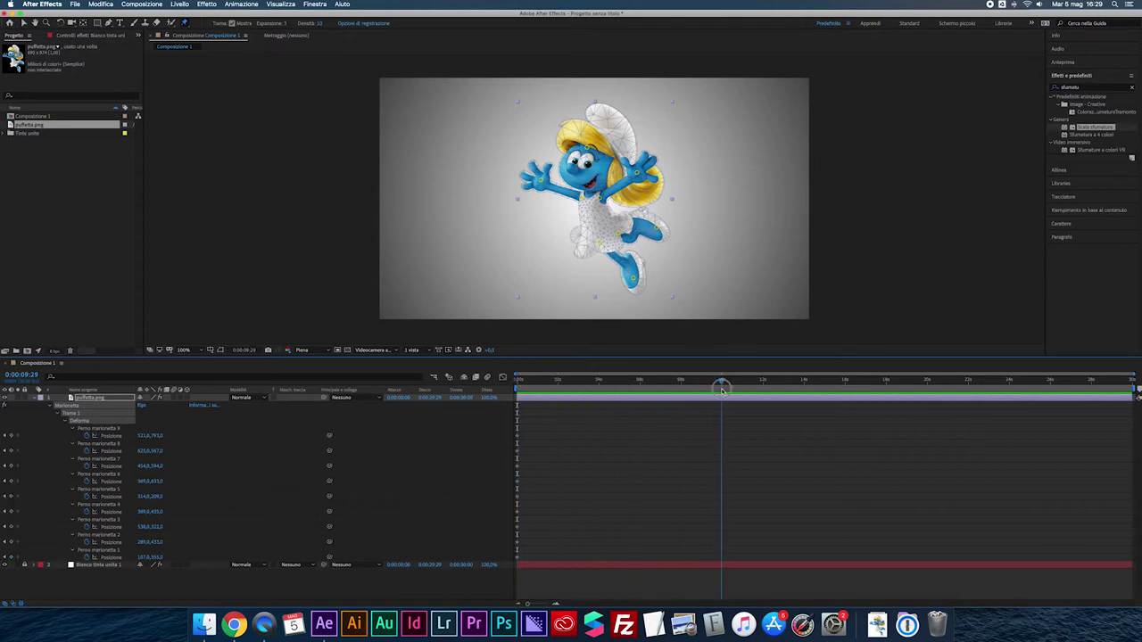
pyautogui.hotkey('alt', 'shift', 'p')
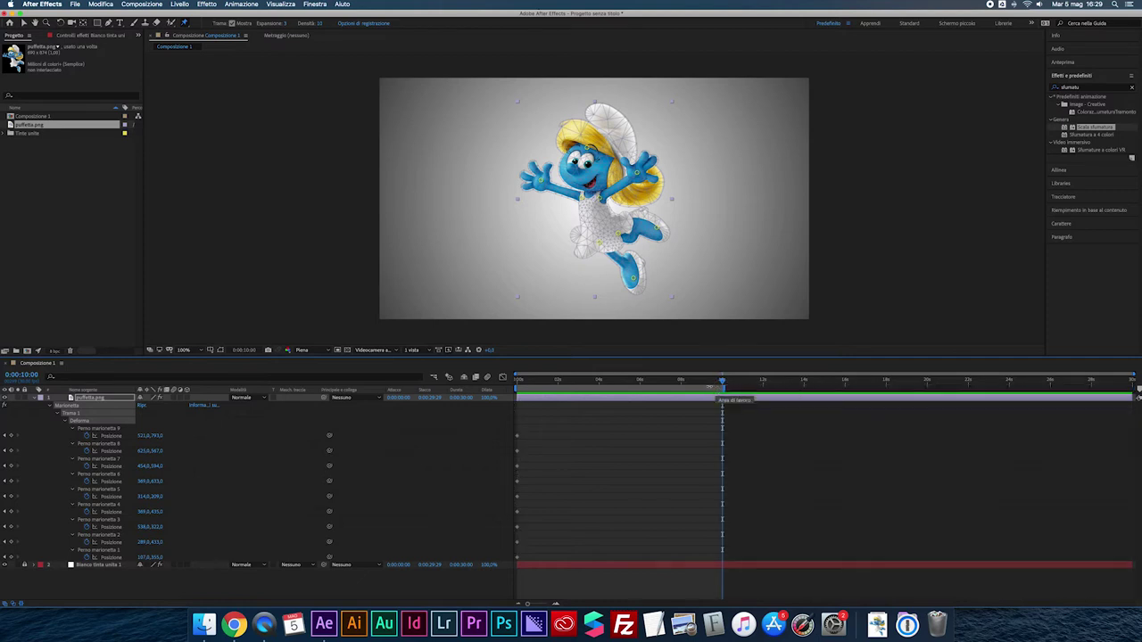
pyautogui.rightClick(721, 398)
pyautogui.click(721, 410)
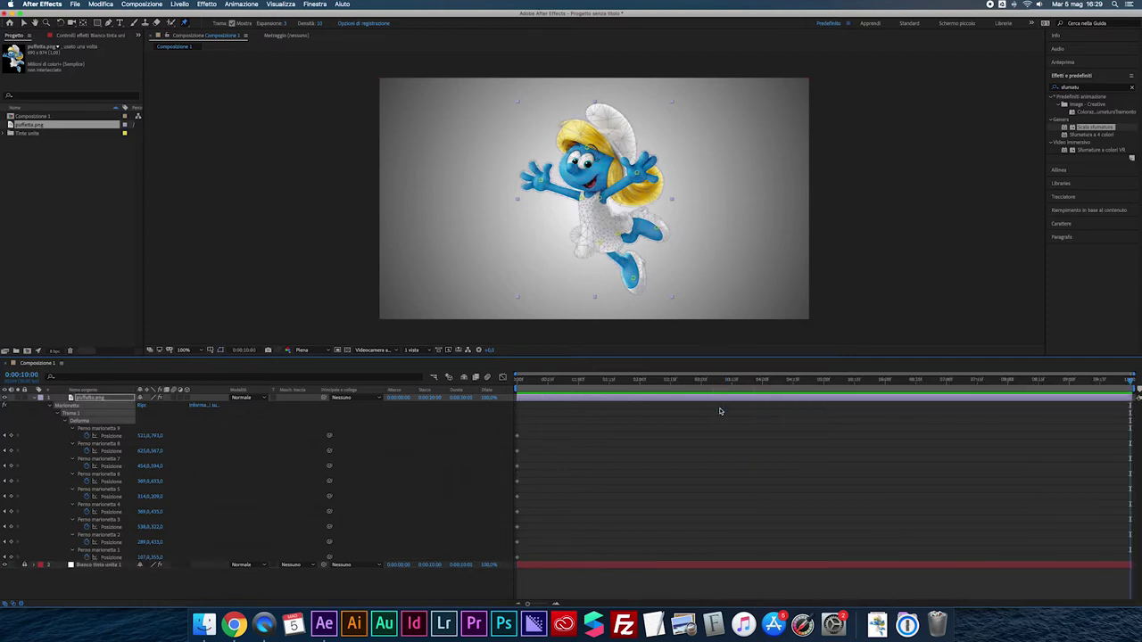
# - At 8:24, keyframe all pins and move the foot, hand and head pins into a new pose
pyautogui.moveTo(526, 389); pyautogui.dragTo(1058, 381)
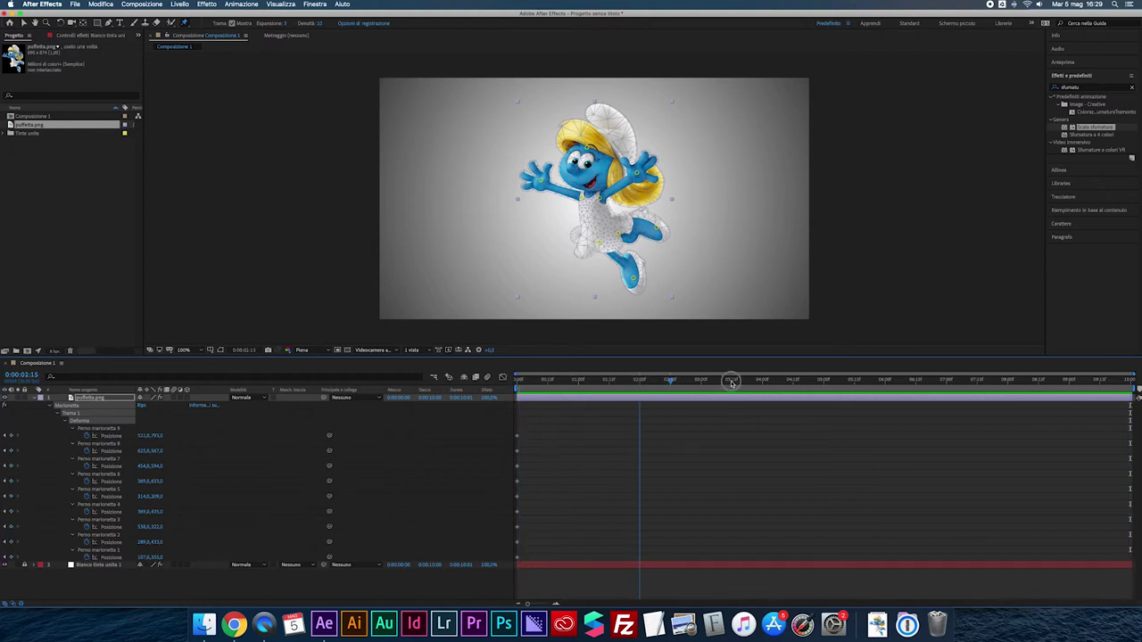
pyautogui.hotkey('alt', 'shift', 'p')
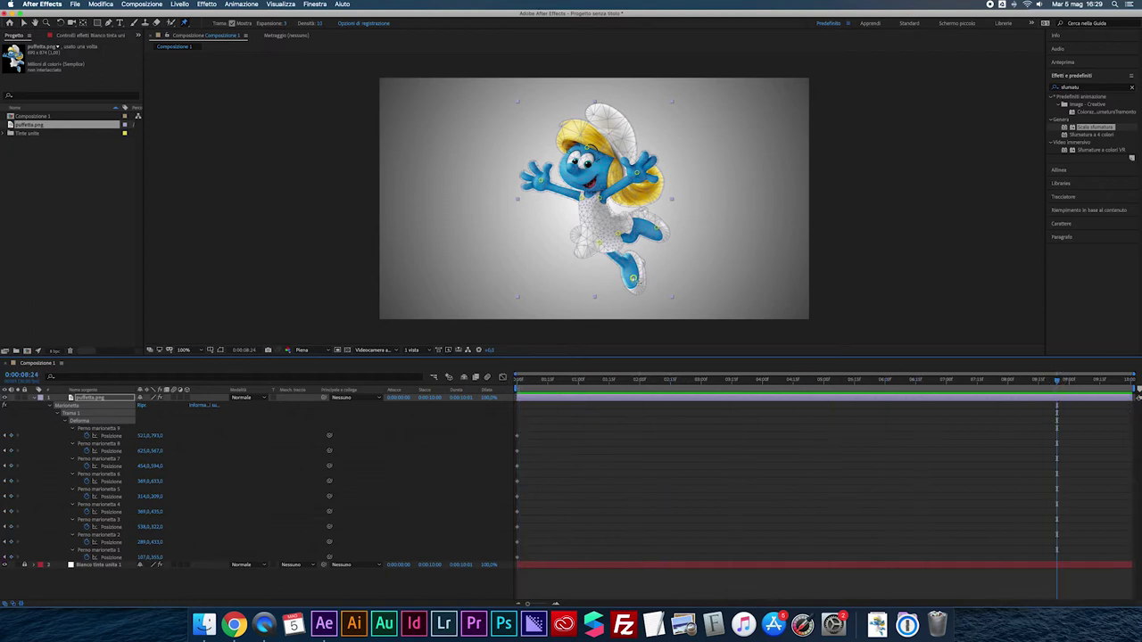
pyautogui.moveTo(633, 281); pyautogui.dragTo(628, 281)
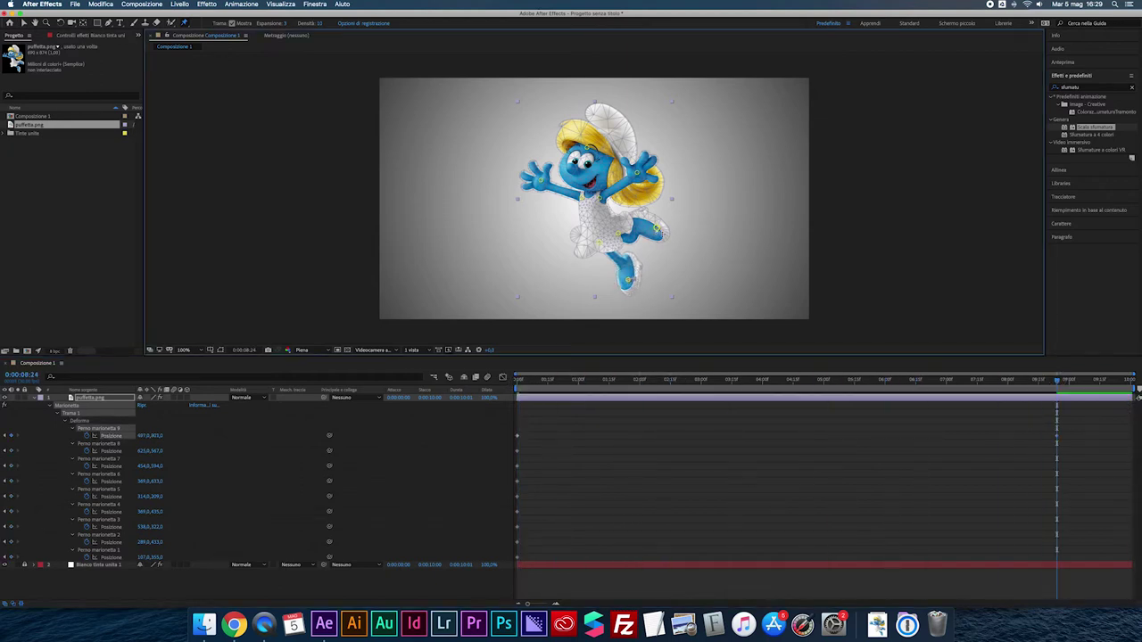
pyautogui.moveTo(660, 230); pyautogui.dragTo(660, 233)
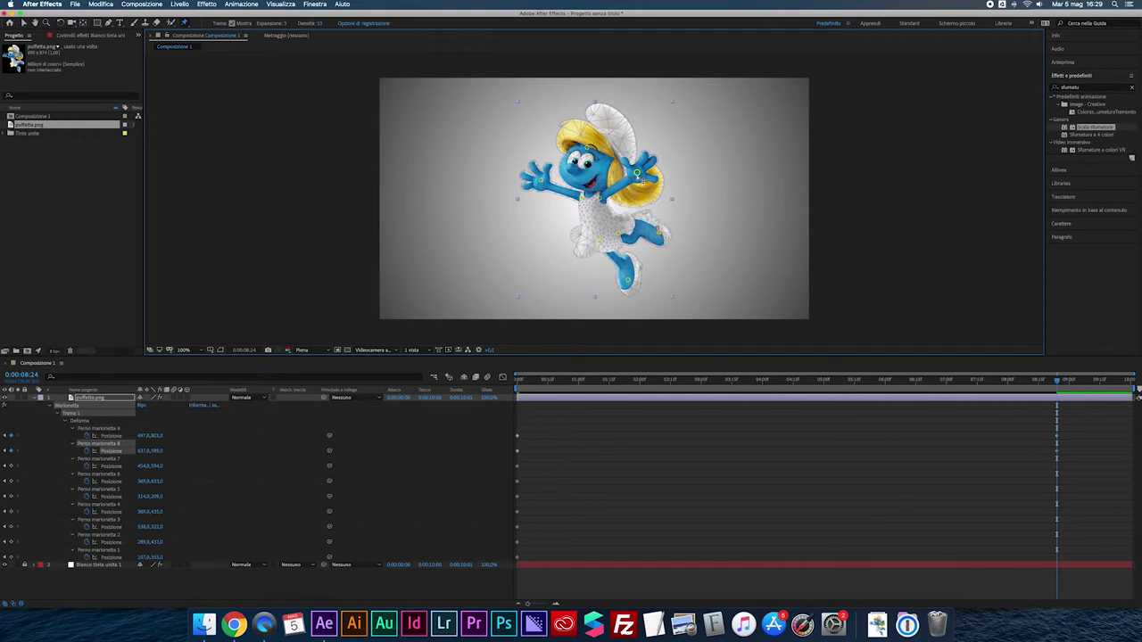
pyautogui.moveTo(581, 150); pyautogui.dragTo(531, 186)
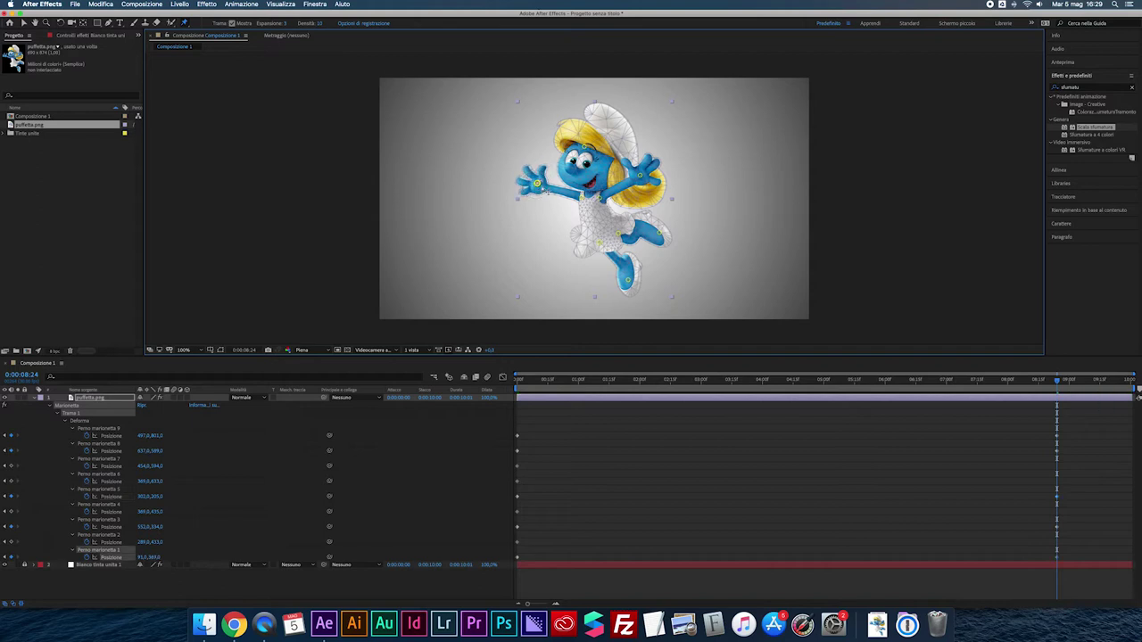
pyautogui.moveTo(607, 209); pyautogui.dragTo(607, 207)
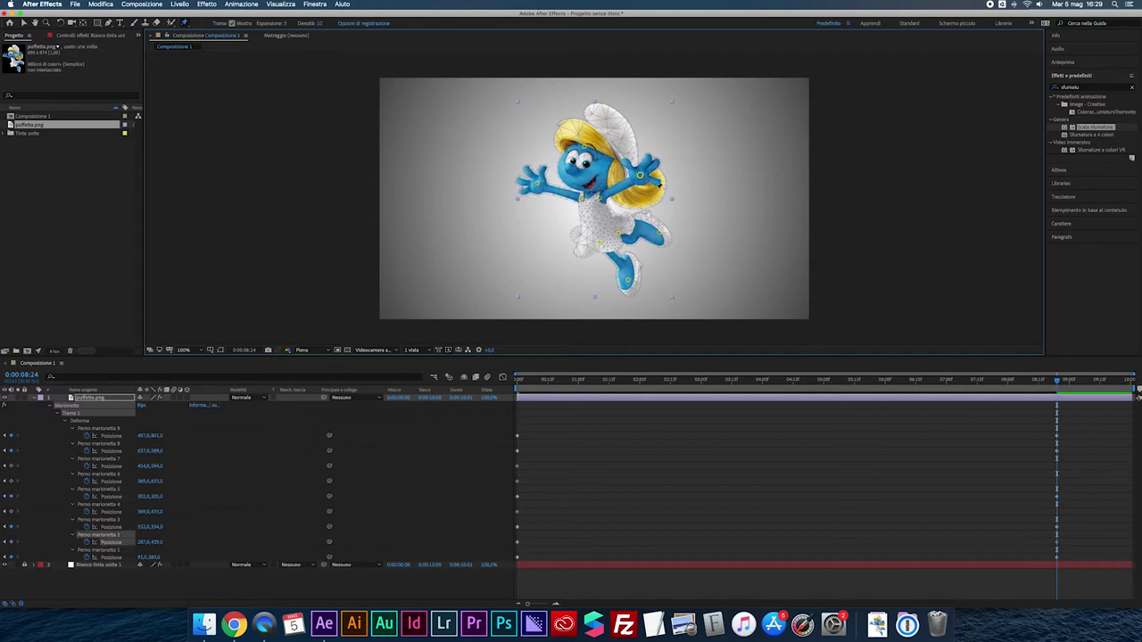
pyautogui.moveTo(851, 387); pyautogui.dragTo(513, 419)
pyautogui.click(513, 420)
pyautogui.click(515, 384)
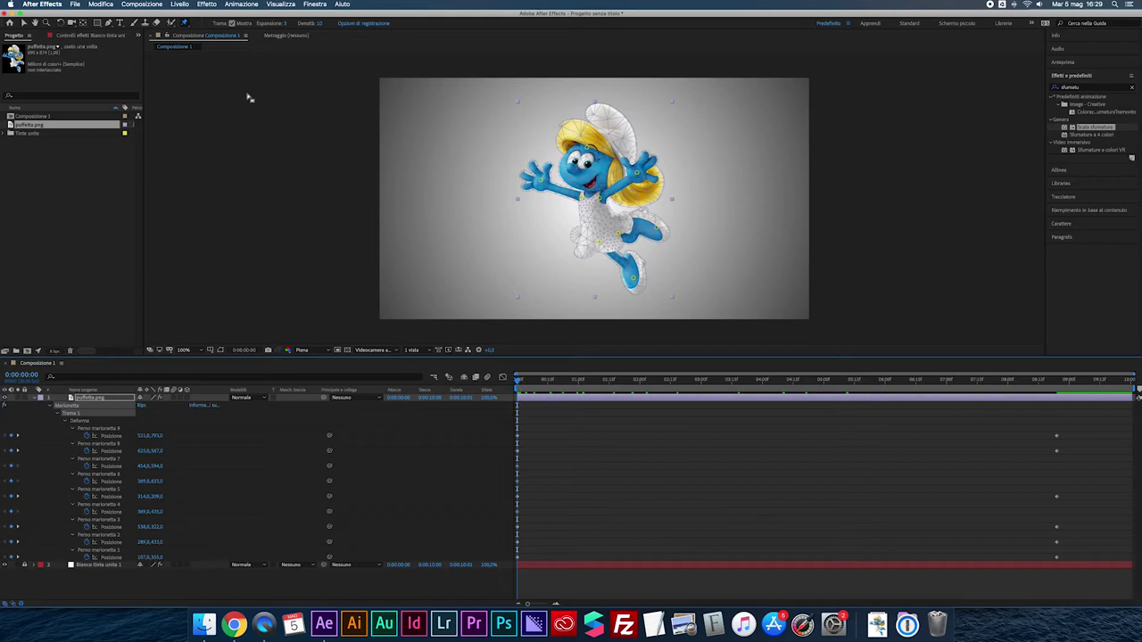
# - Exit puppet mode, preview the animation and scrub through the pin keyframes
pyautogui.click(24, 22)
pyautogui.press('space')
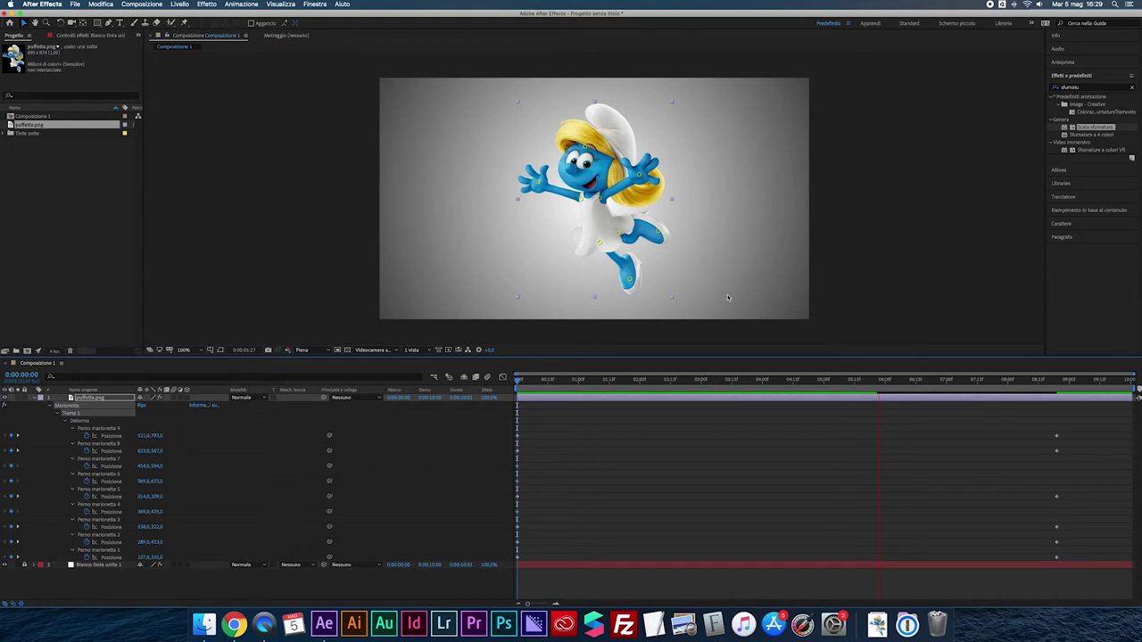
pyautogui.moveTo(1008, 409)
pyautogui.mouseDown()
pyautogui.moveTo(1058, 564)
pyautogui.moveTo(660, 558)
pyautogui.mouseUp()
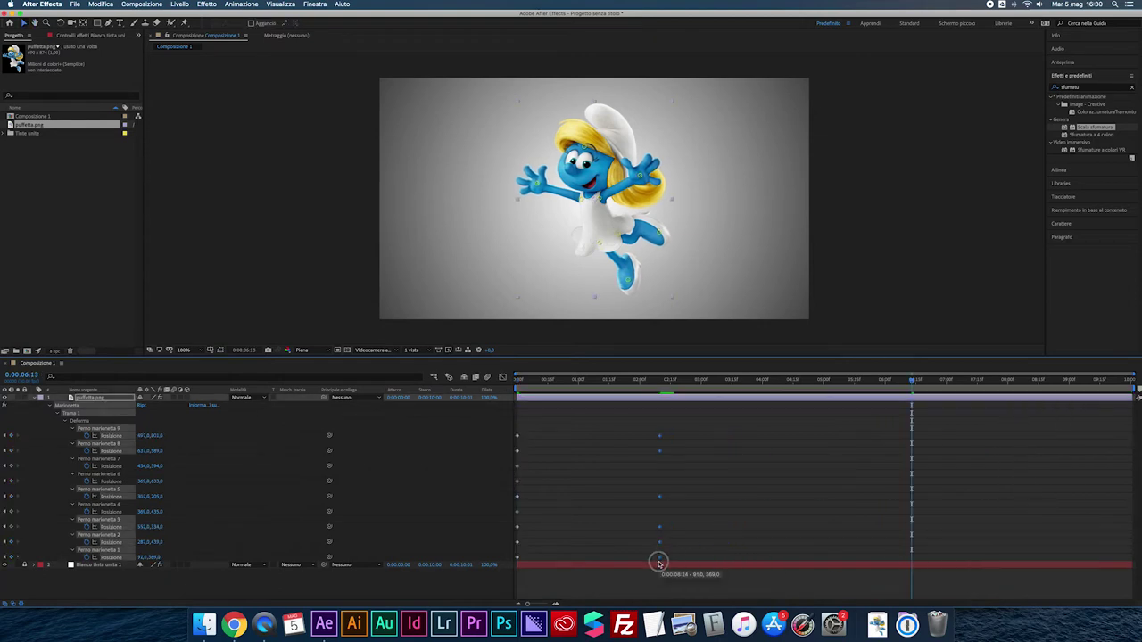
pyautogui.moveTo(565, 386); pyautogui.dragTo(607, 386)
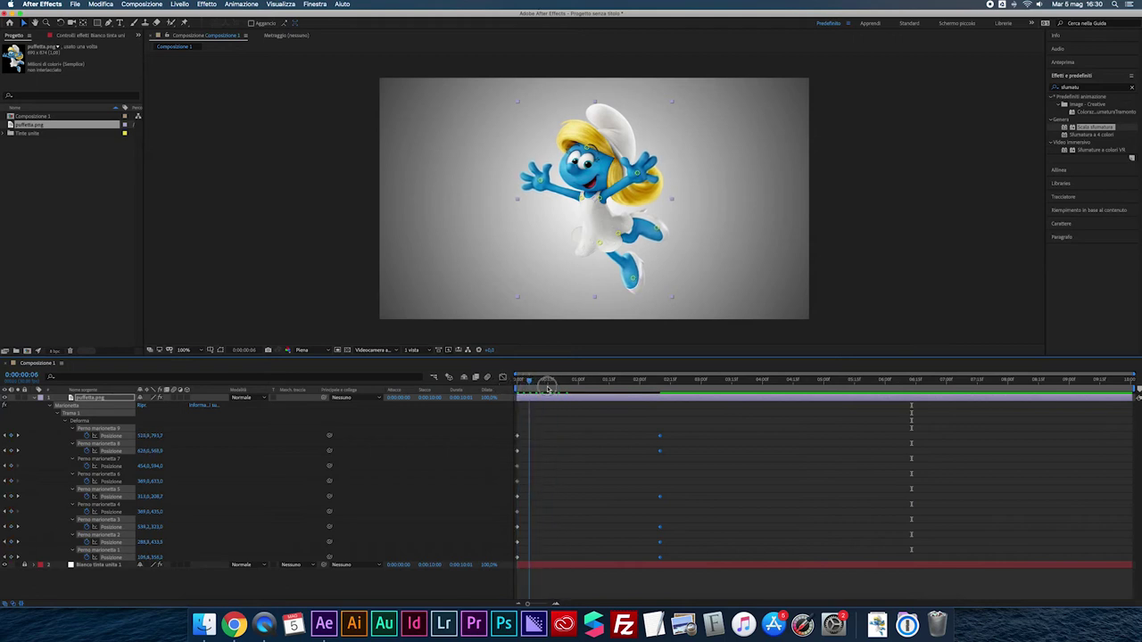
pyautogui.moveTo(608, 386)
pyautogui.mouseDown()
pyautogui.moveTo(520, 401)
pyautogui.moveTo(669, 403)
pyautogui.mouseUp()
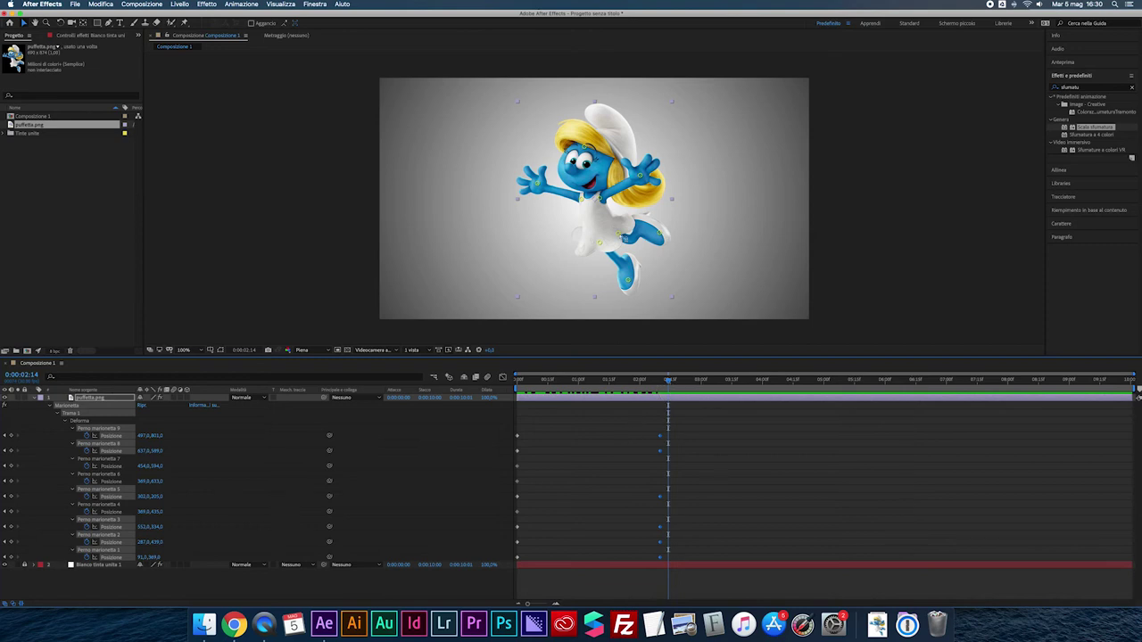
# - Delete the pin keyframes at 02:14, collapse the layer's properties and return to 0:00
pyautogui.moveTo(637, 418); pyautogui.dragTo(690, 563)
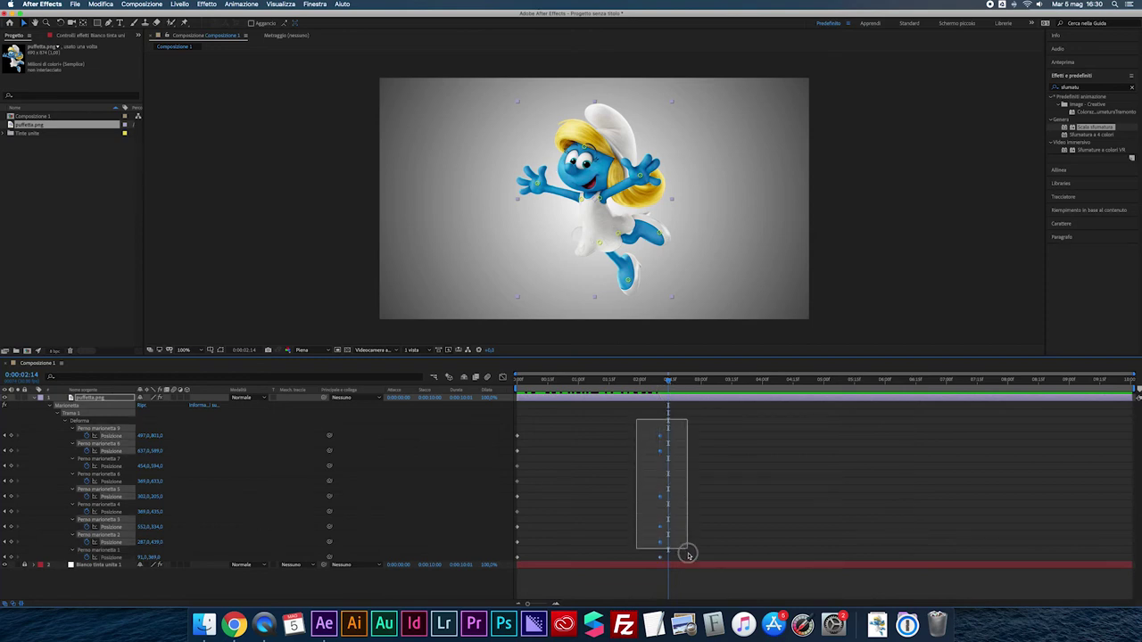
pyautogui.press('Delete')
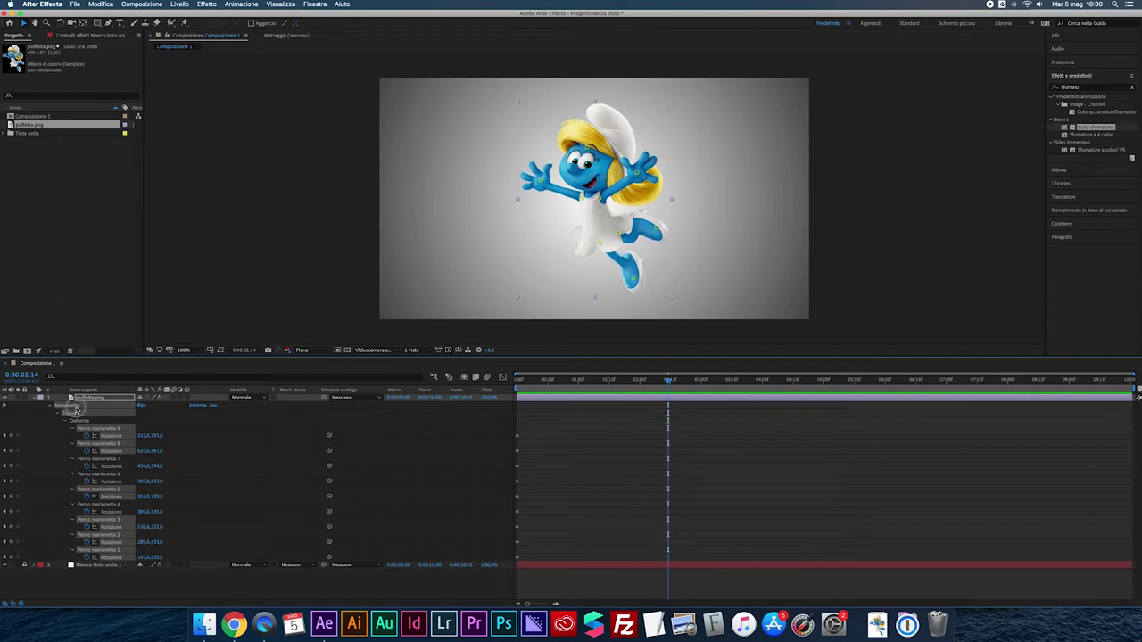
pyautogui.press('u')
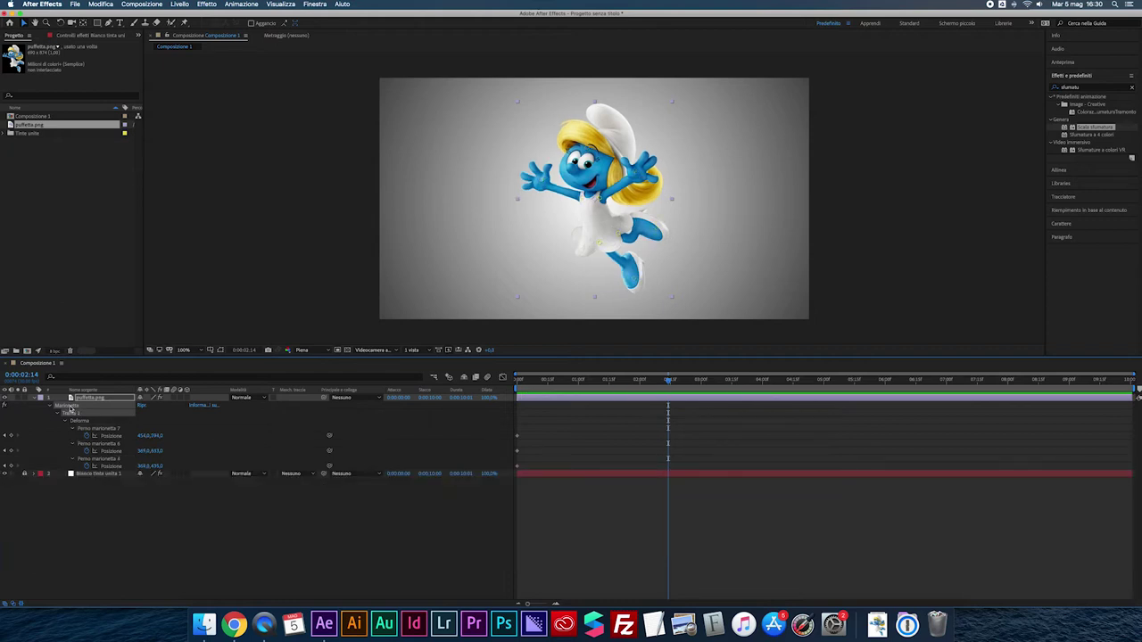
pyautogui.click(71, 409)
pyautogui.click(70, 407)
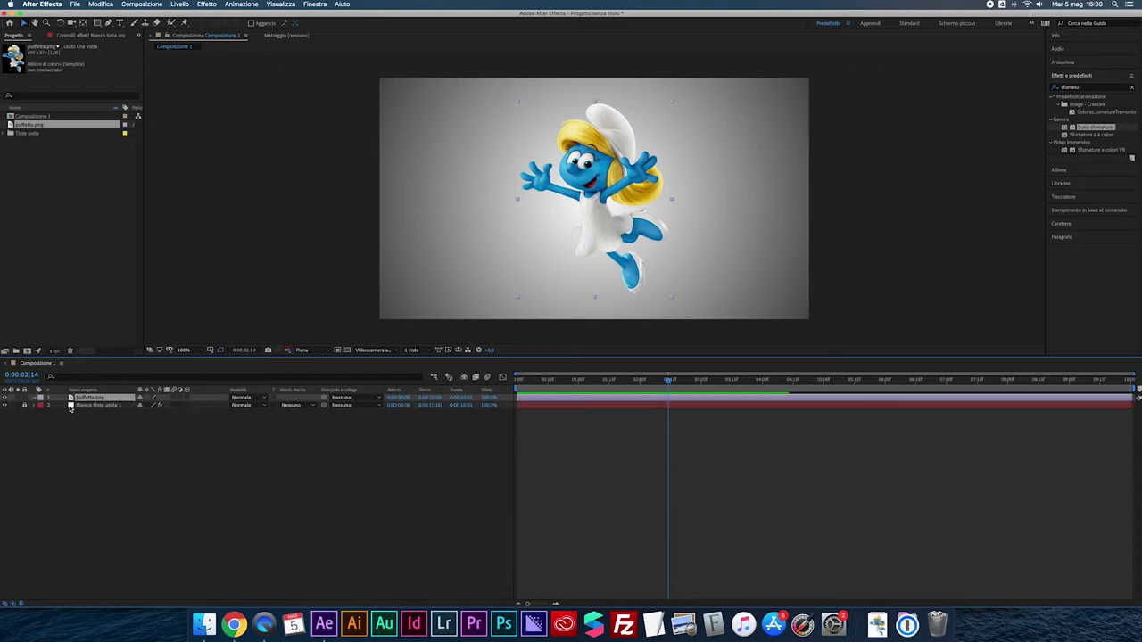
pyautogui.press('.')
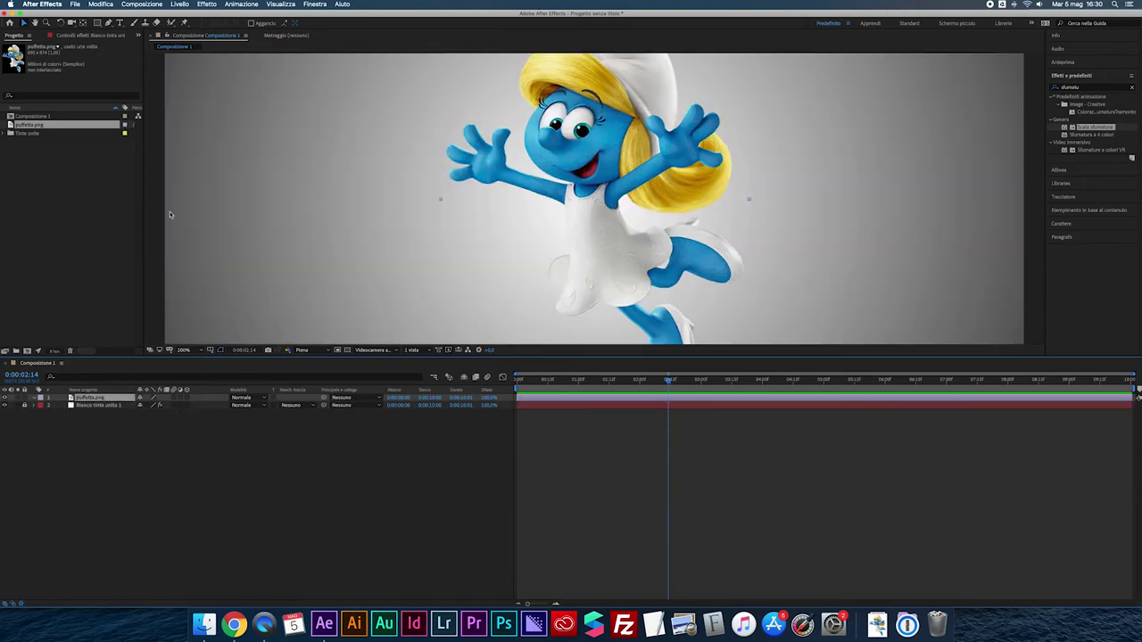
pyautogui.press(',')
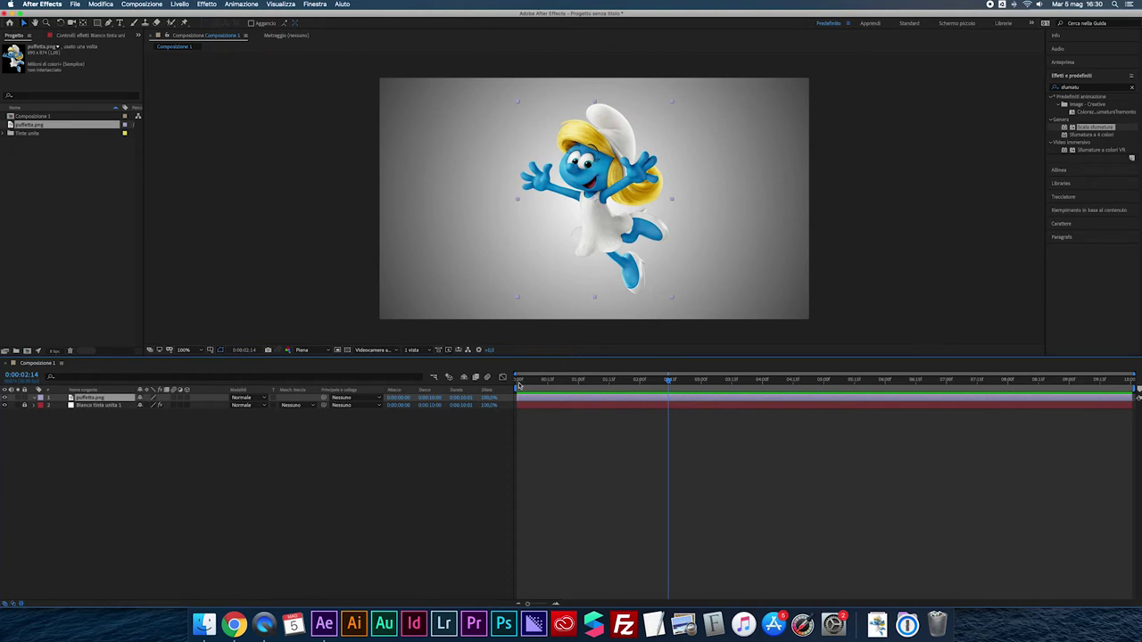
pyautogui.moveTo(667, 381); pyautogui.dragTo(516, 382)
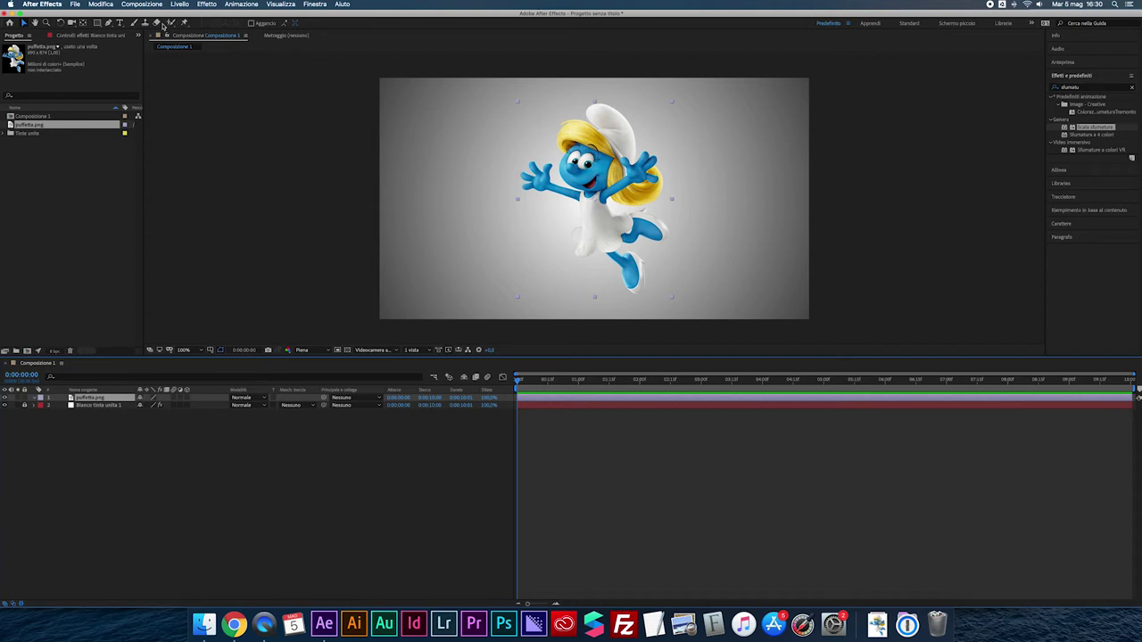
# - Place new puppet pins on the left hand, neck, head, leg, raised leg and foot
pyautogui.click(185, 22)
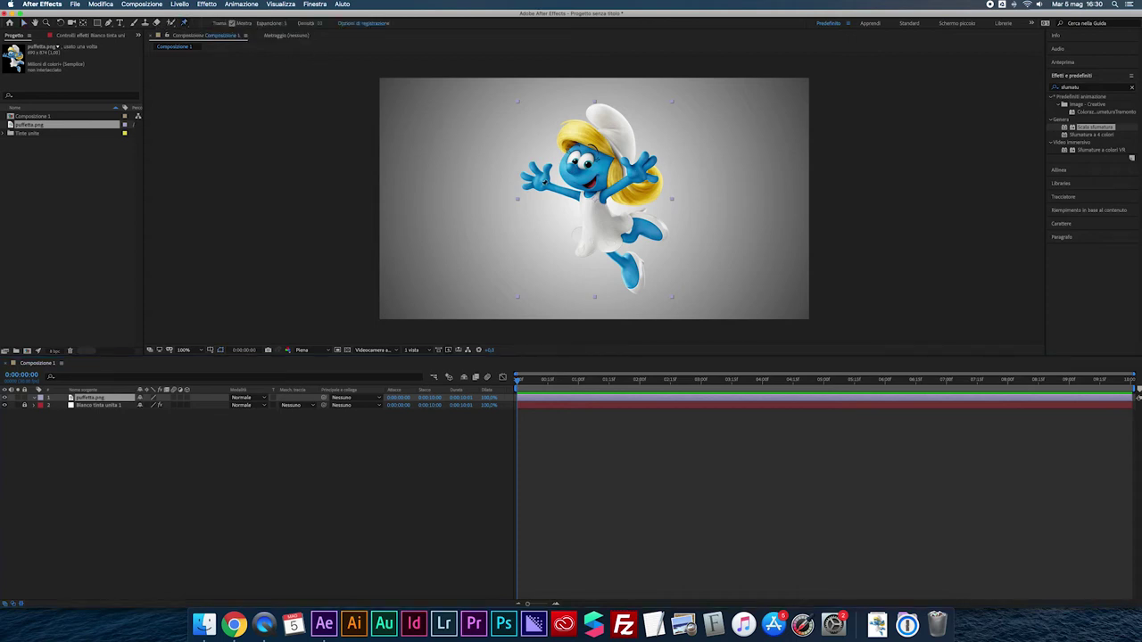
pyautogui.click(538, 181)
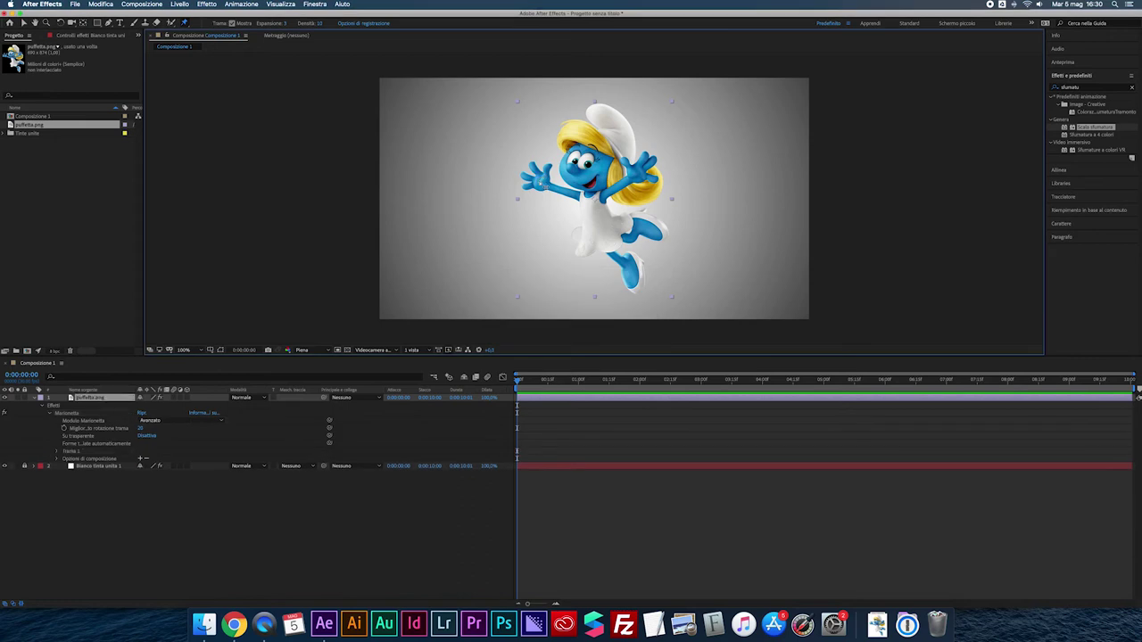
pyautogui.click(605, 195)
pyautogui.click(587, 154)
pyautogui.click(613, 244)
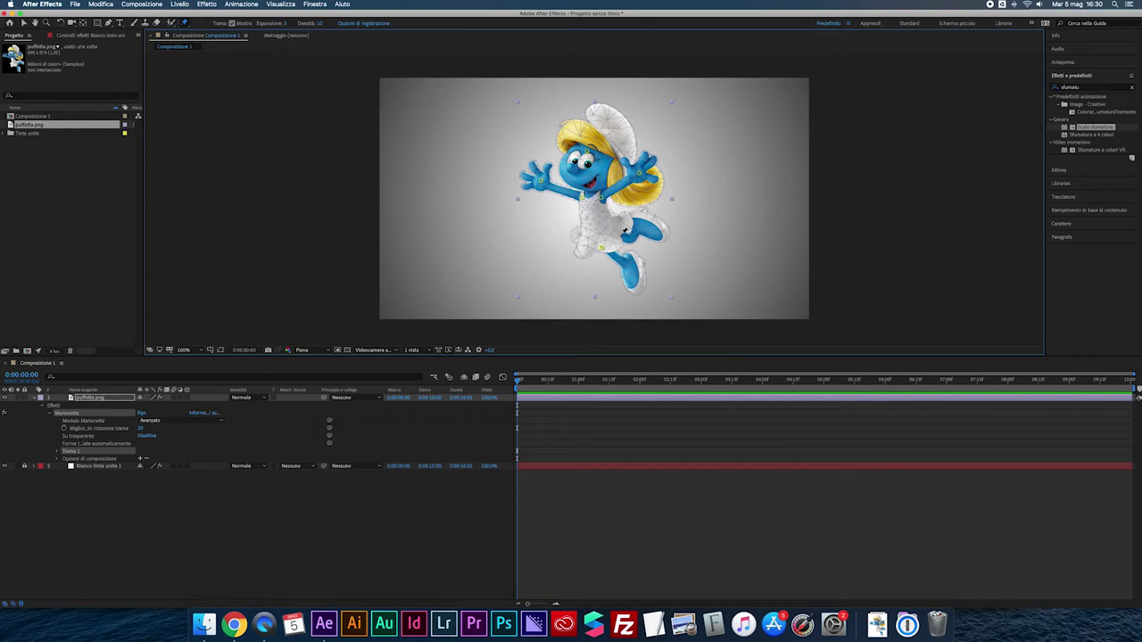
pyautogui.click(660, 232)
pyautogui.click(636, 285)
# - Lower the puppet Recording Options speed to 69% and confirm
pyautogui.click(357, 24)
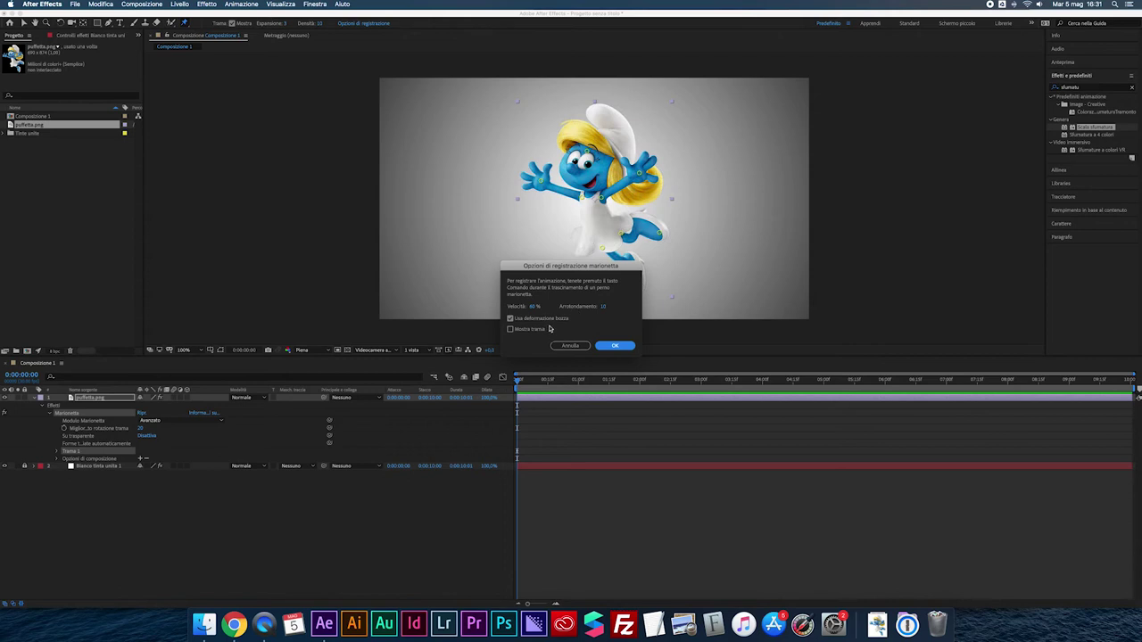
pyautogui.moveTo(534, 307); pyautogui.dragTo(530, 310)
pyautogui.click(613, 346)
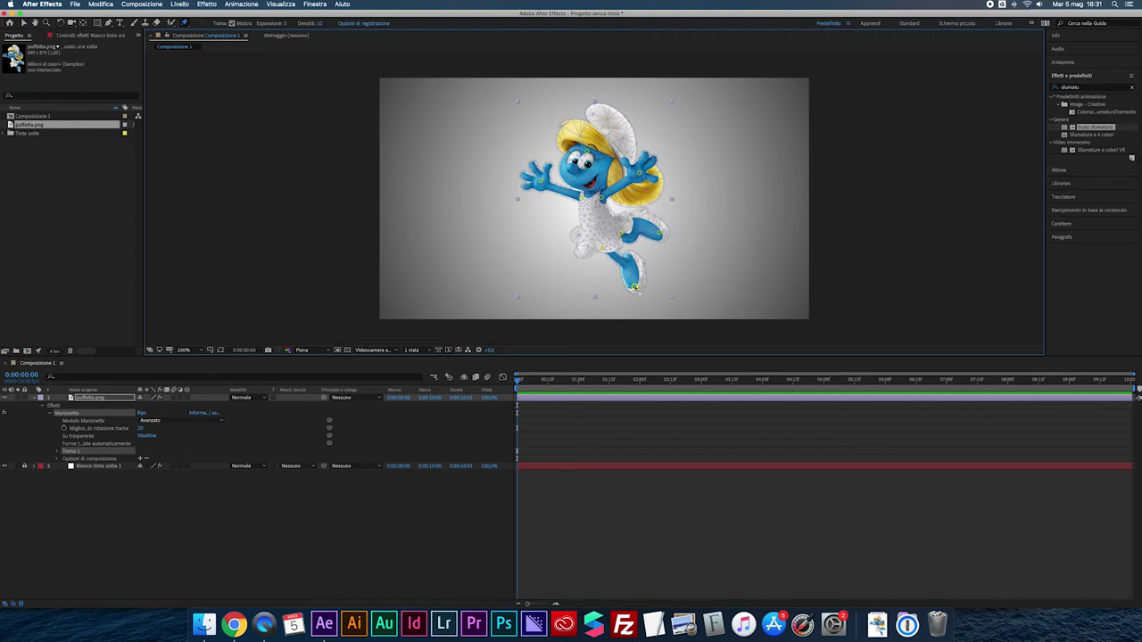
# - Record live motion for the foot pin, then replay the animation from the start
pyautogui.moveTo(634, 287); pyautogui.dragTo(624, 288)
pyautogui.click(626, 290)
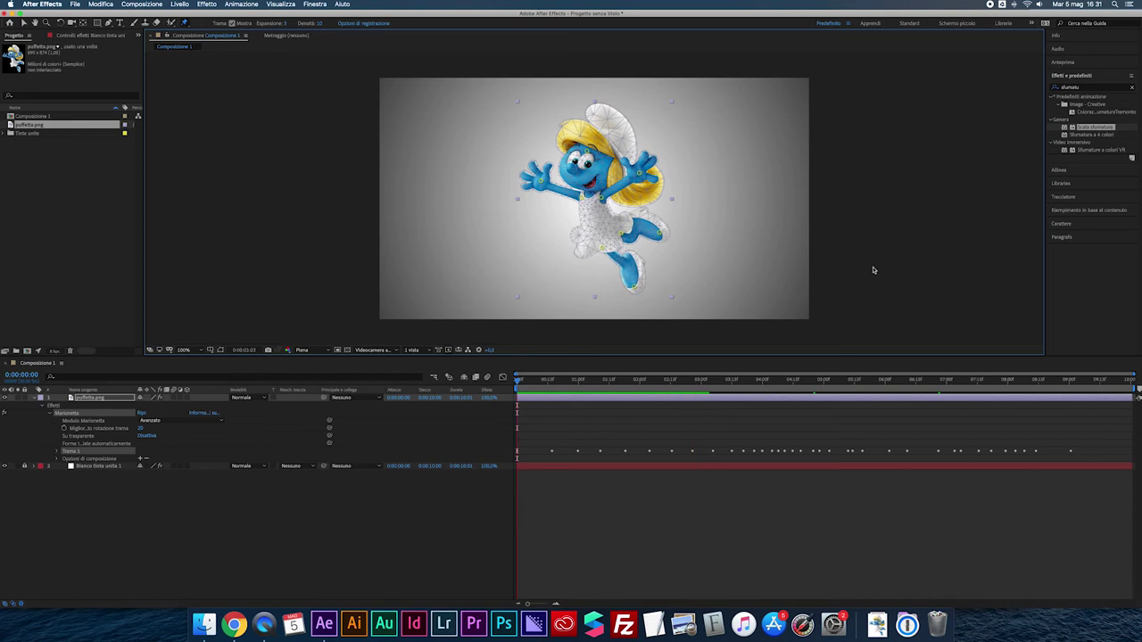
pyautogui.press('space')
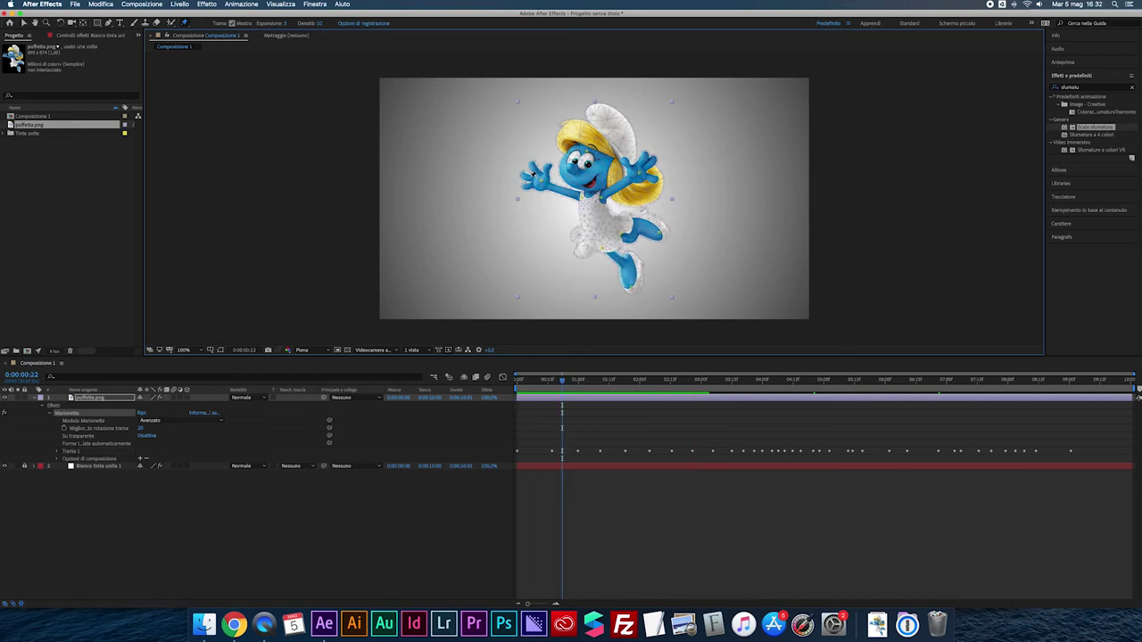
pyautogui.moveTo(562, 379); pyautogui.dragTo(517, 379)
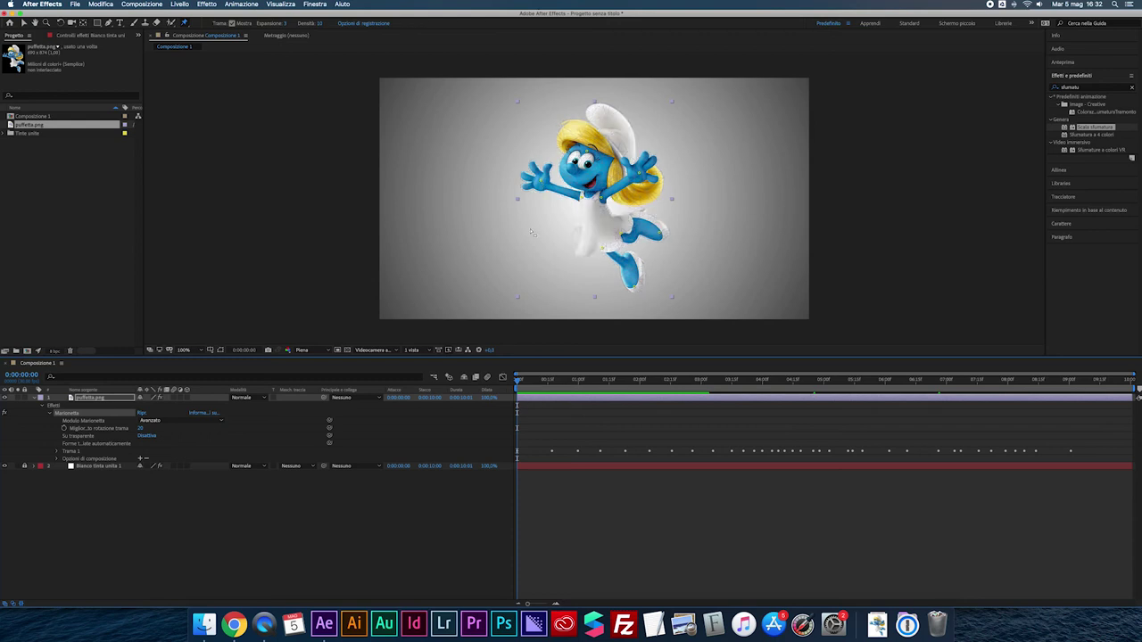
pyautogui.press('space')
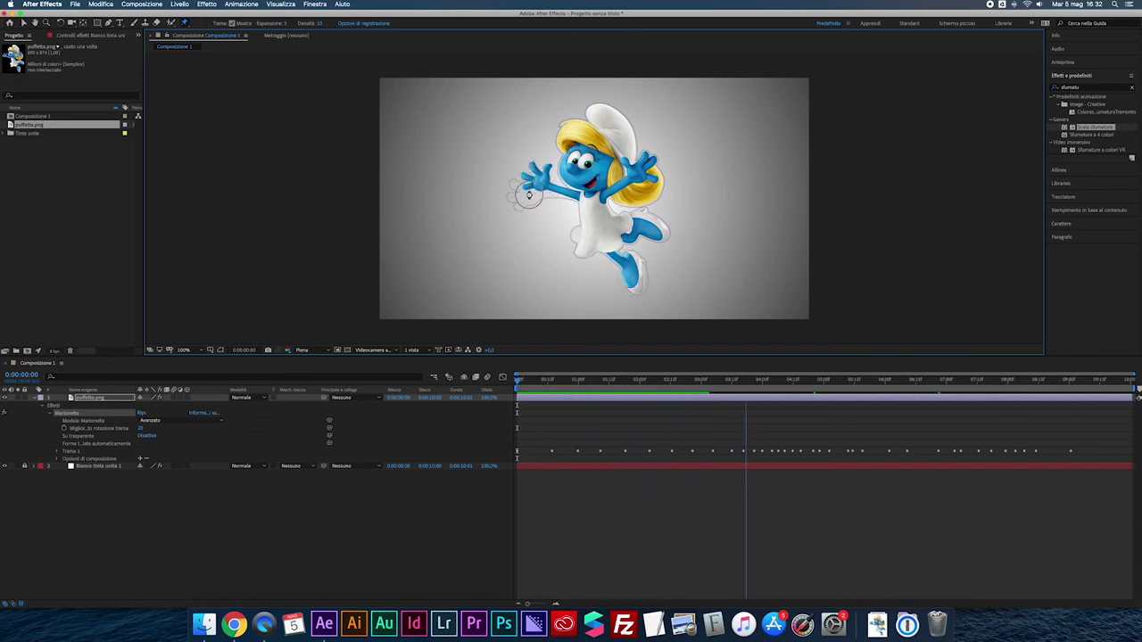
pyautogui.press('space')
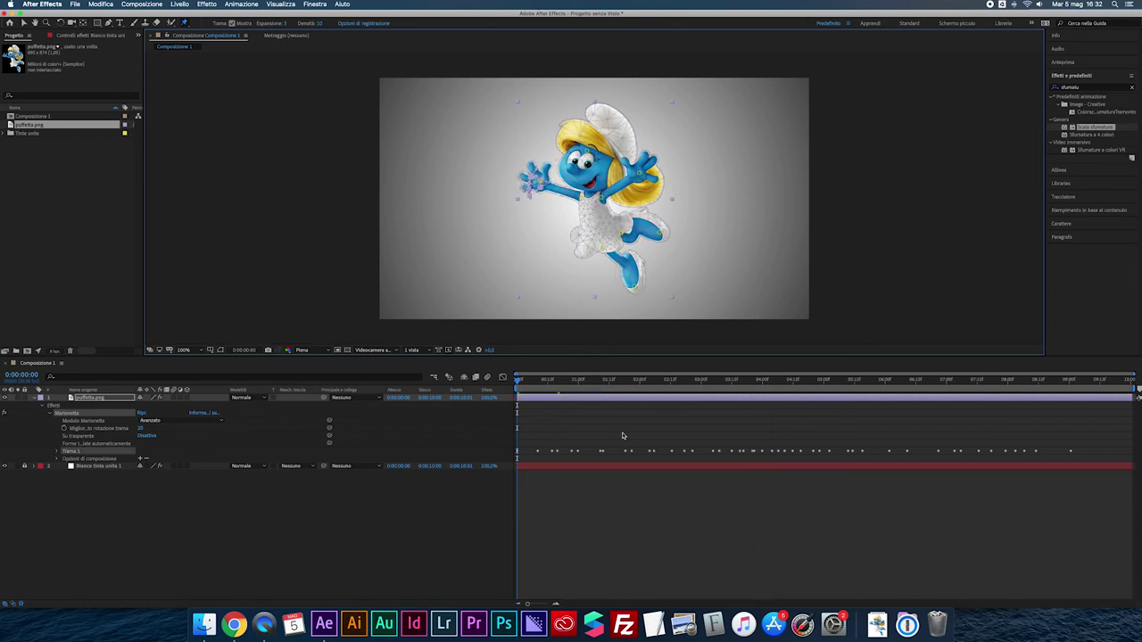
# - Record a live waving motion for the hand pin across the timeline
pyautogui.moveTo(540, 181); pyautogui.dragTo(525, 183)
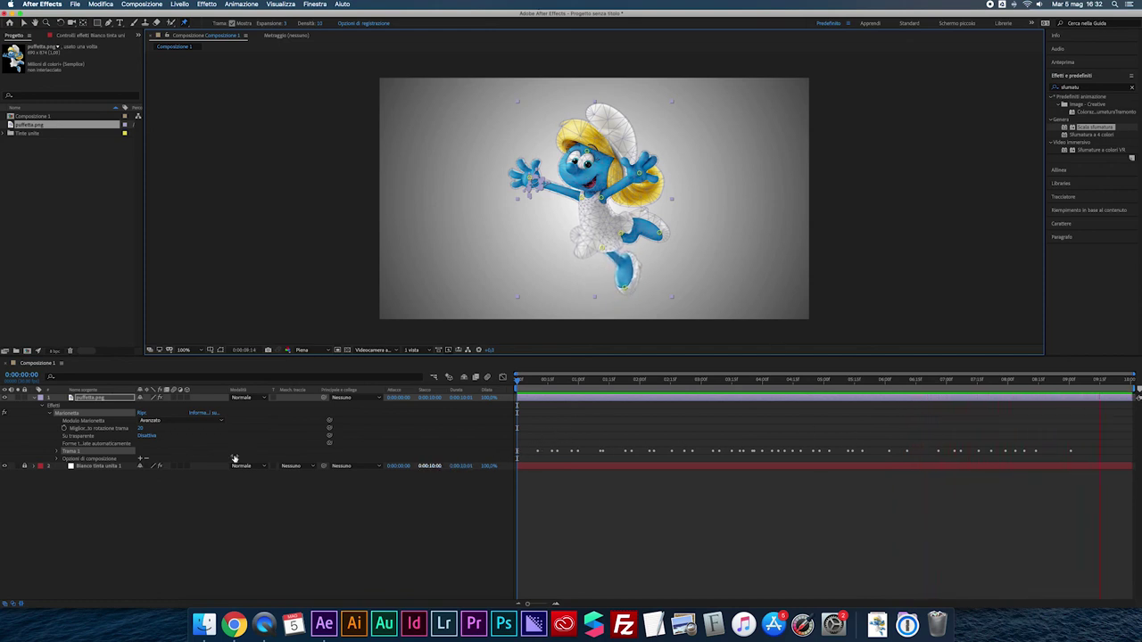
pyautogui.click(56, 455)
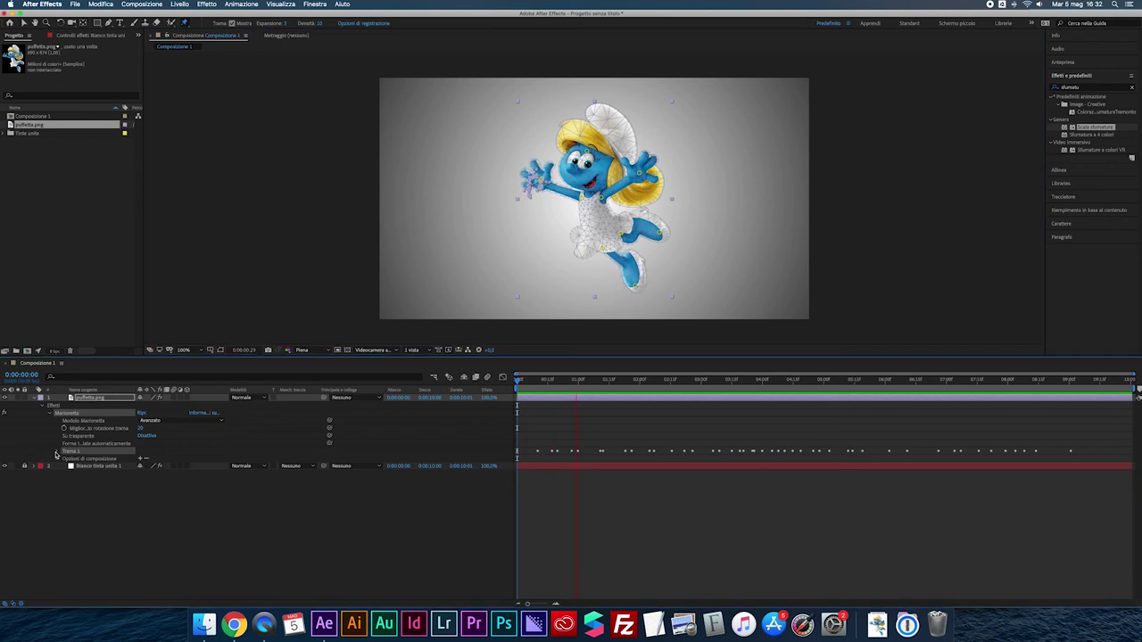